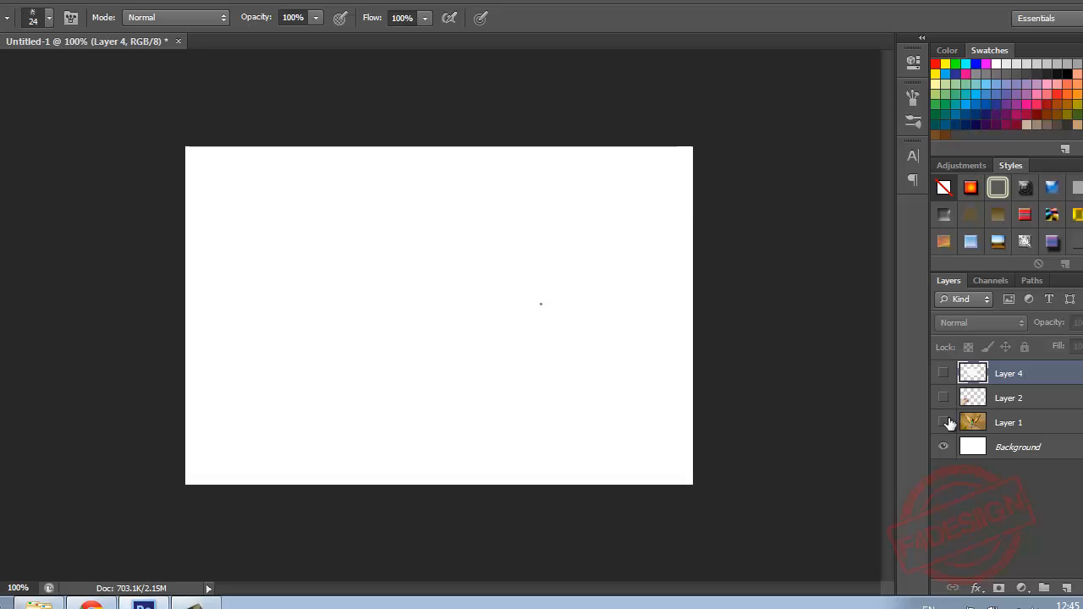
Turn on the visibility of Layer 1, Layer 2 and Layer 4
left_click(973, 423)
left_click(943, 423)
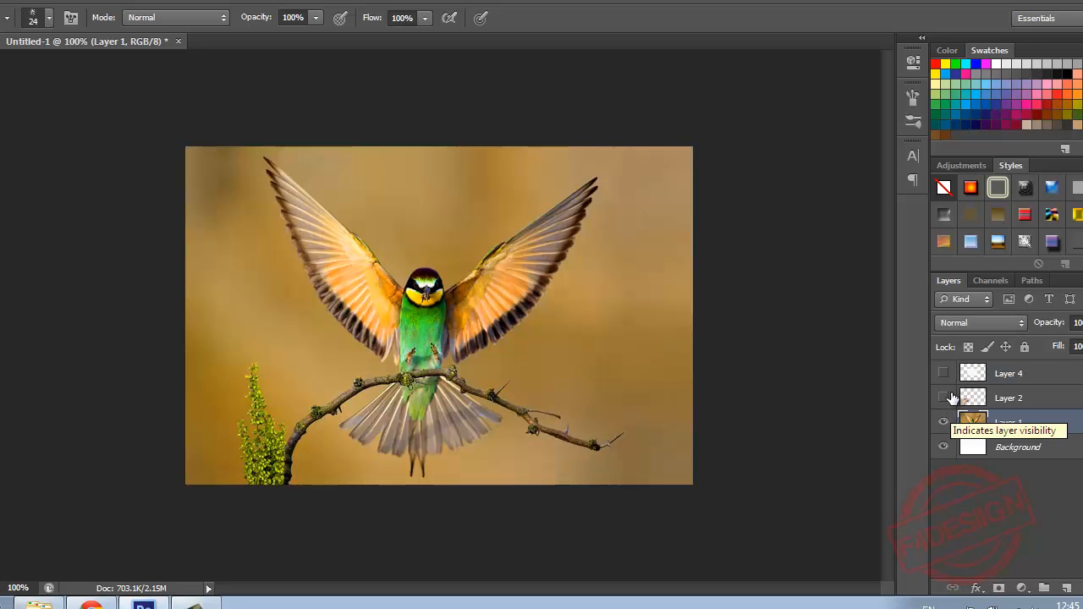
left_click(944, 397)
left_click(945, 372)
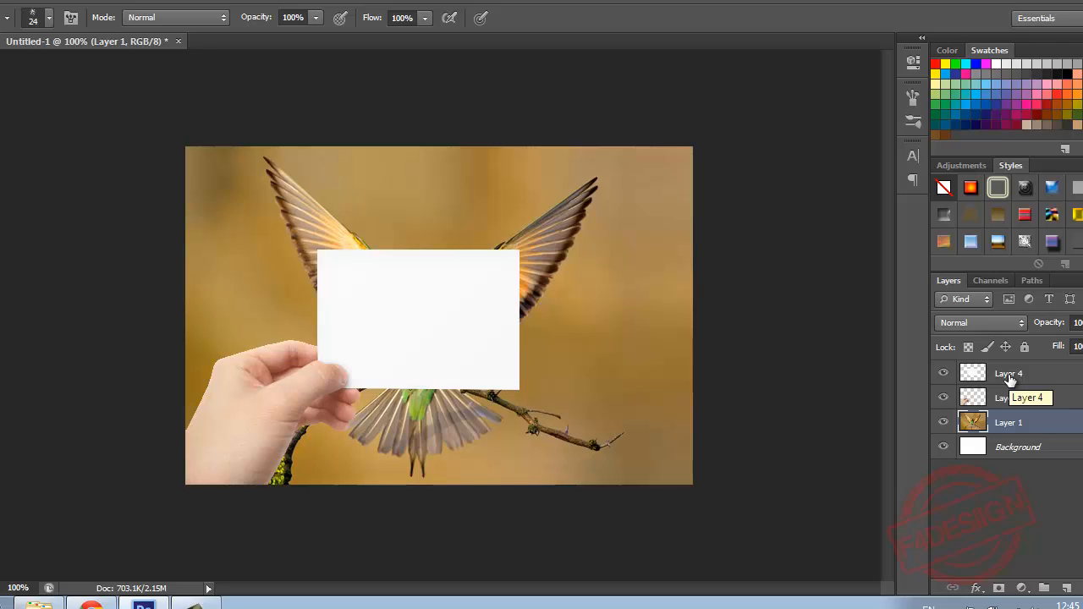
left_click(1011, 381)
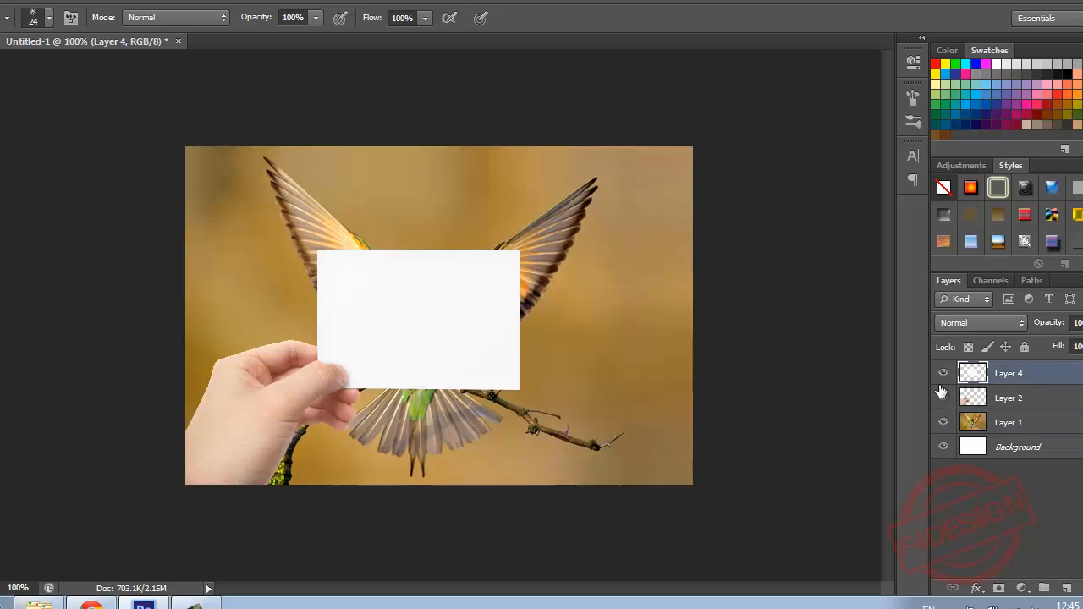
Duplicate Layer 1 twice, keeping the default names for the copies
left_click(992, 429)
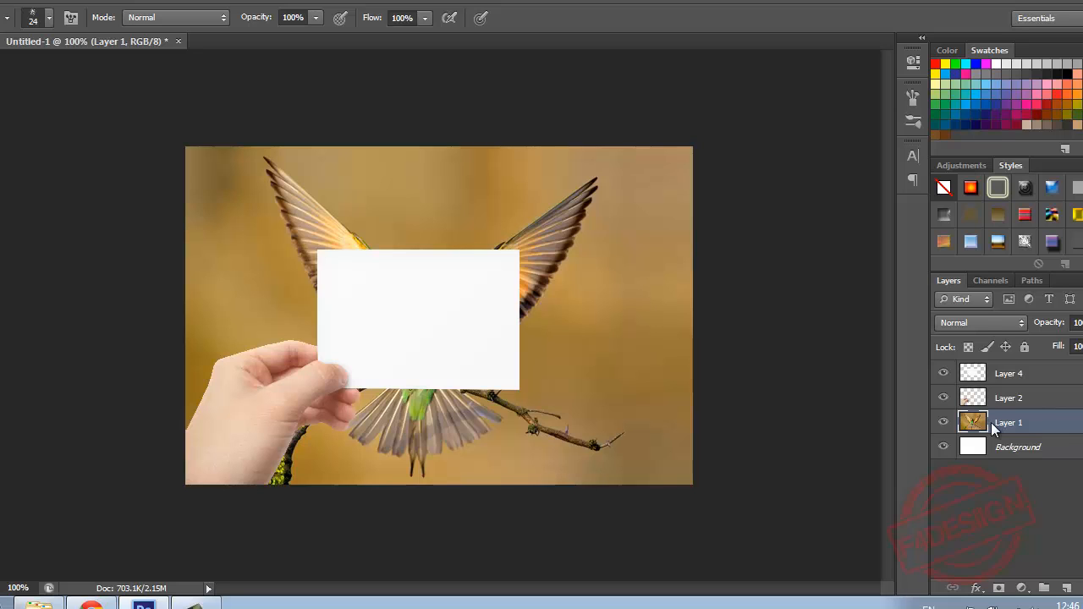
right_click(991, 423)
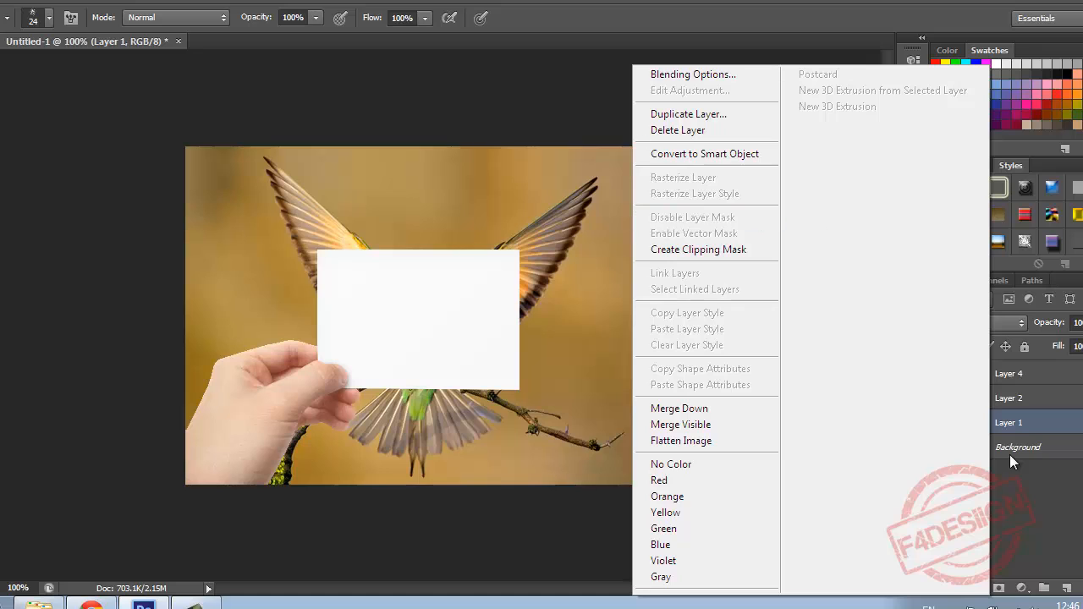
right_click(1024, 424)
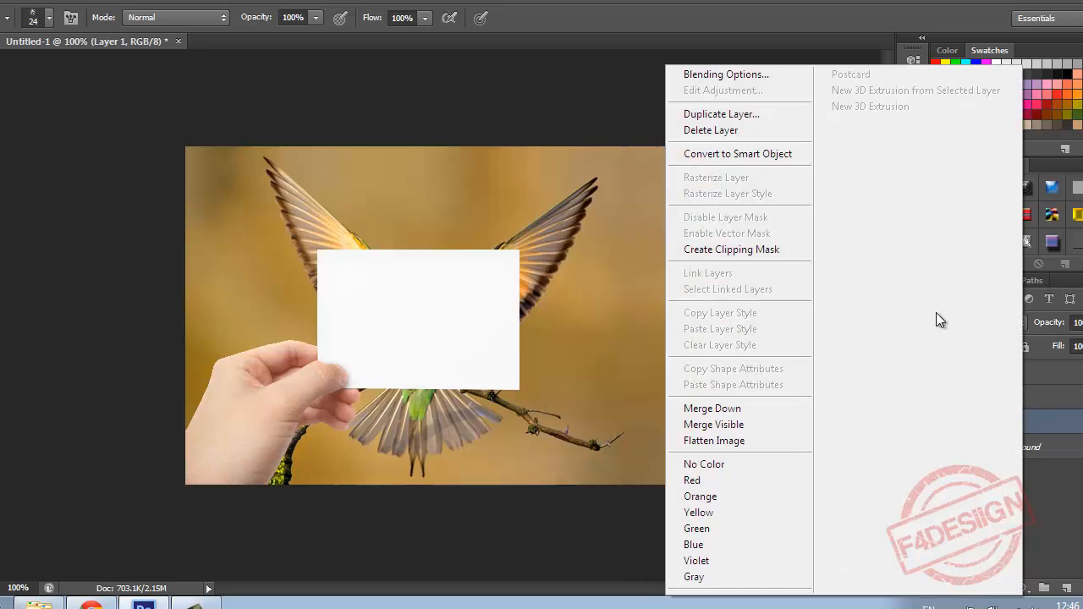
left_click(739, 113)
key("Return")
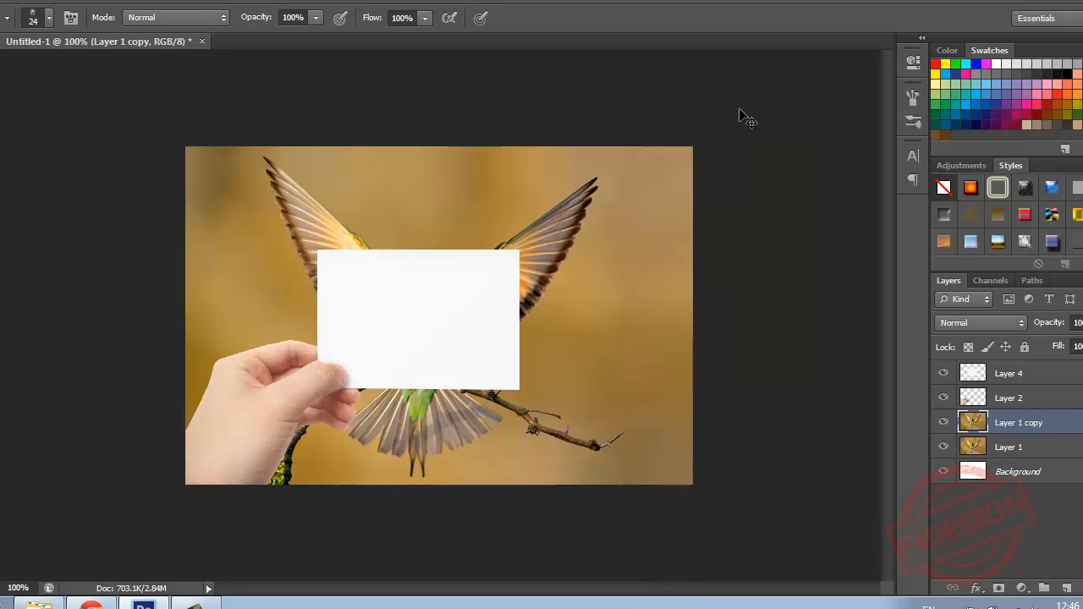
key("ctrl+j")
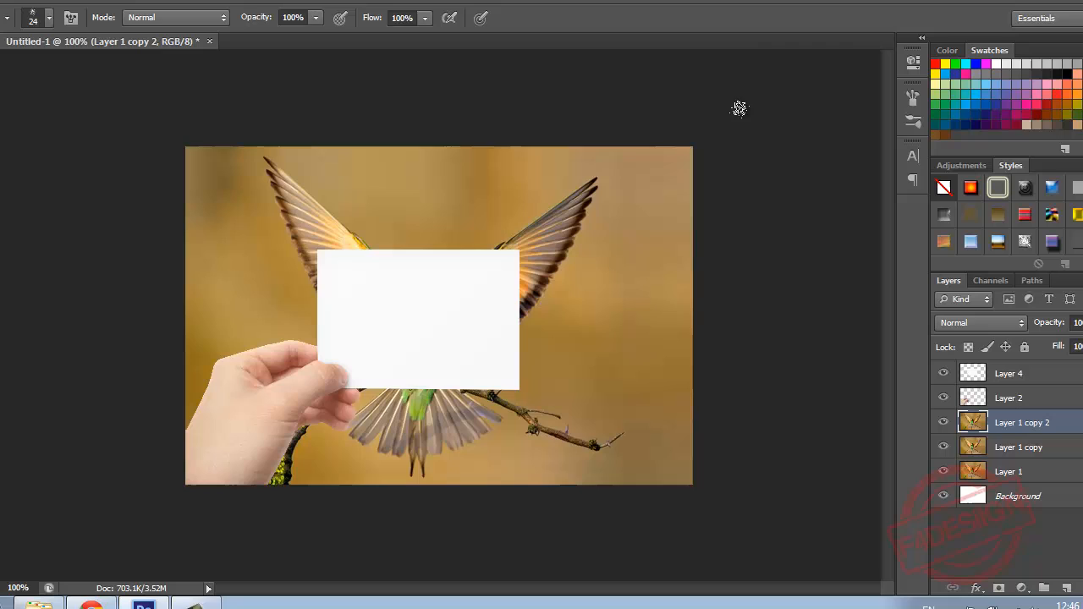
Move both Layer 1 copies above Layer 4 and clip them to Layer 4
left_click(1019, 451, "shift")
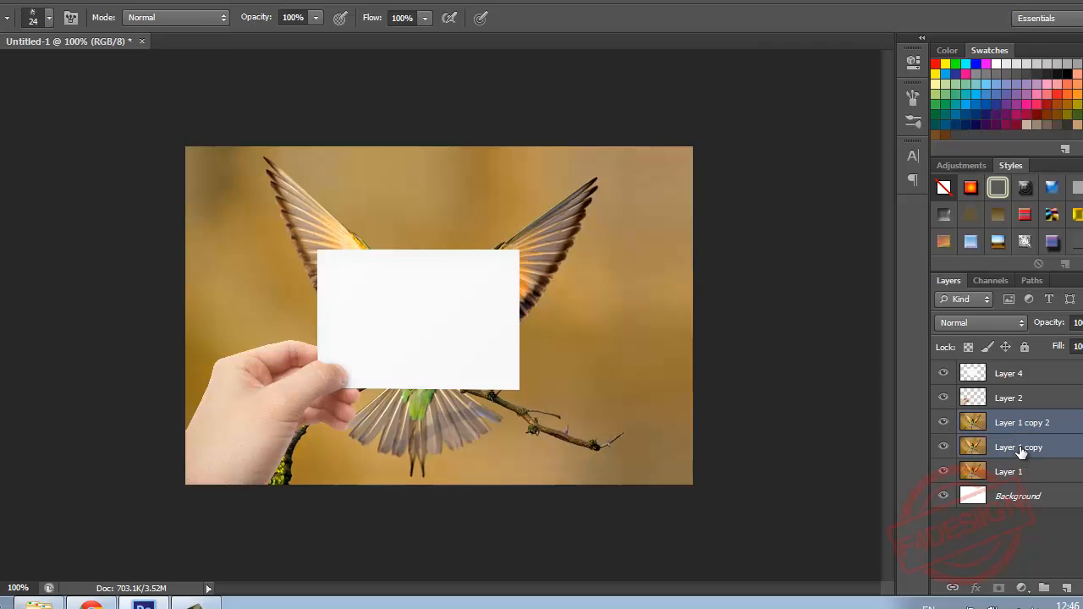
left_click_drag(1035, 427, 1031, 374)
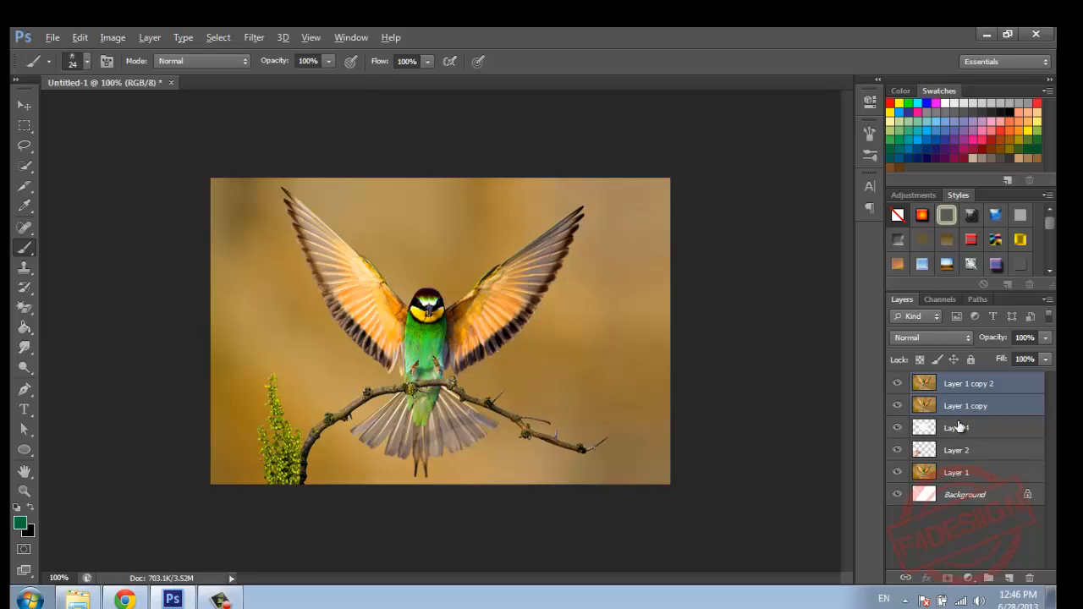
key("alt")
key("alt")
left_click(975, 388, "alt")
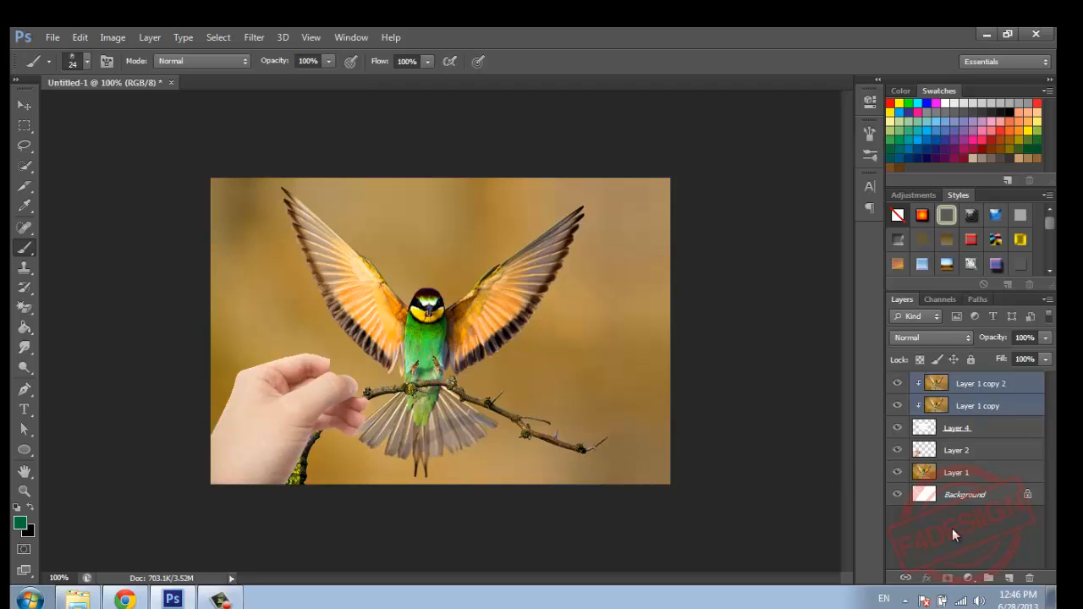
Add a Hue/Saturation adjustment layer with Saturation -100 above the bird copies and clip it to Layer 4
left_click(968, 578)
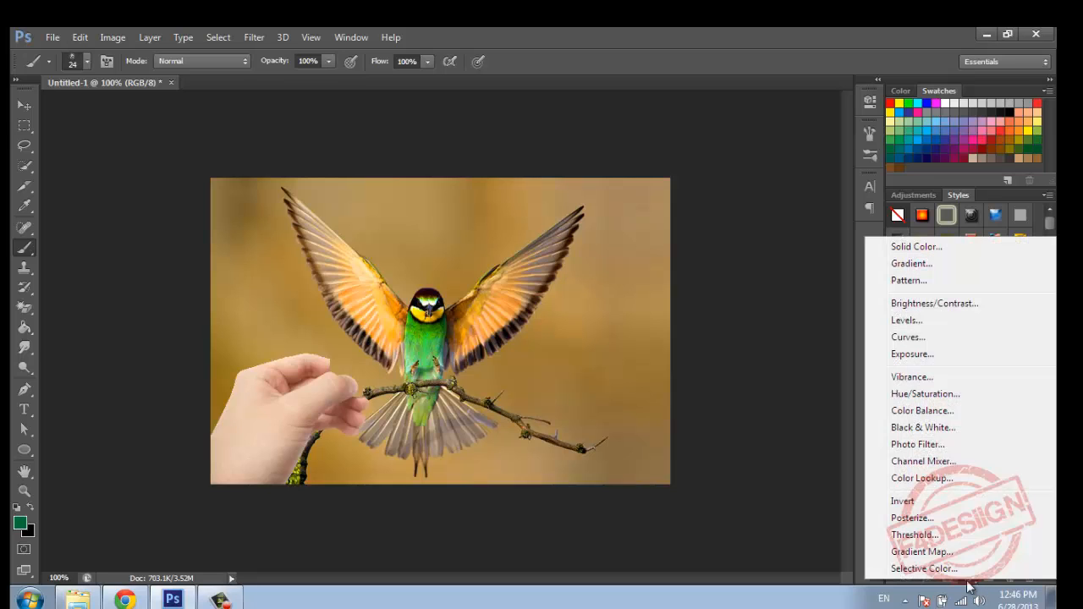
left_click(945, 395)
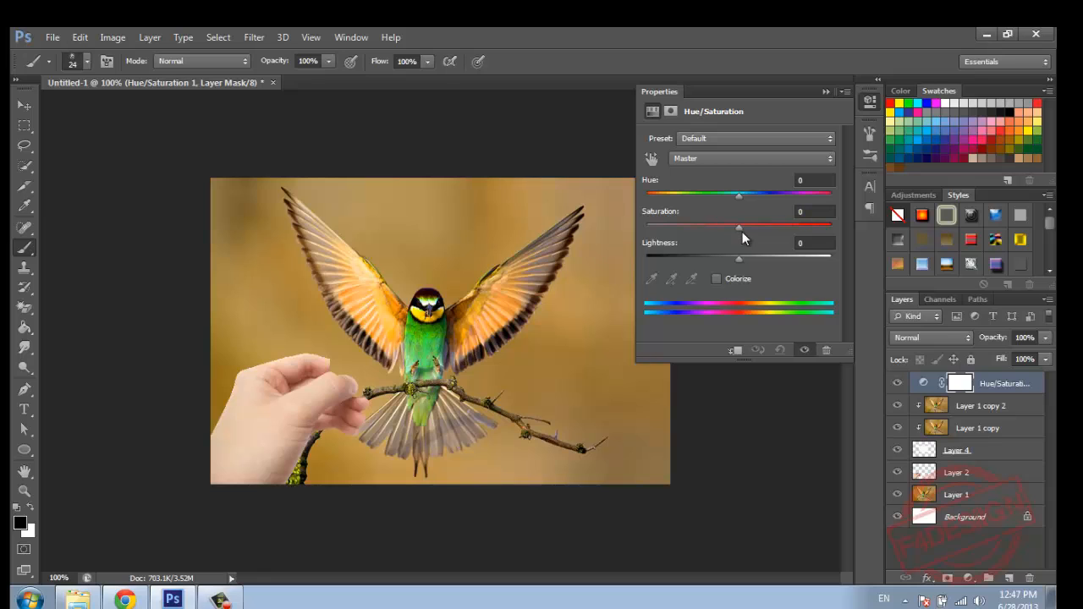
left_click_drag(740, 231, 619, 232)
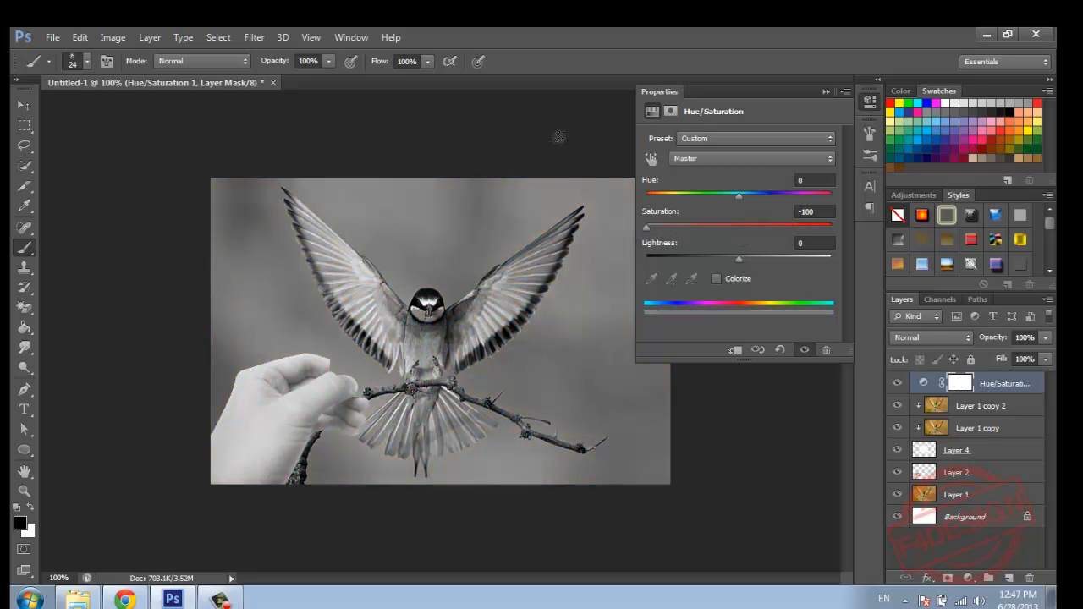
left_click(825, 91)
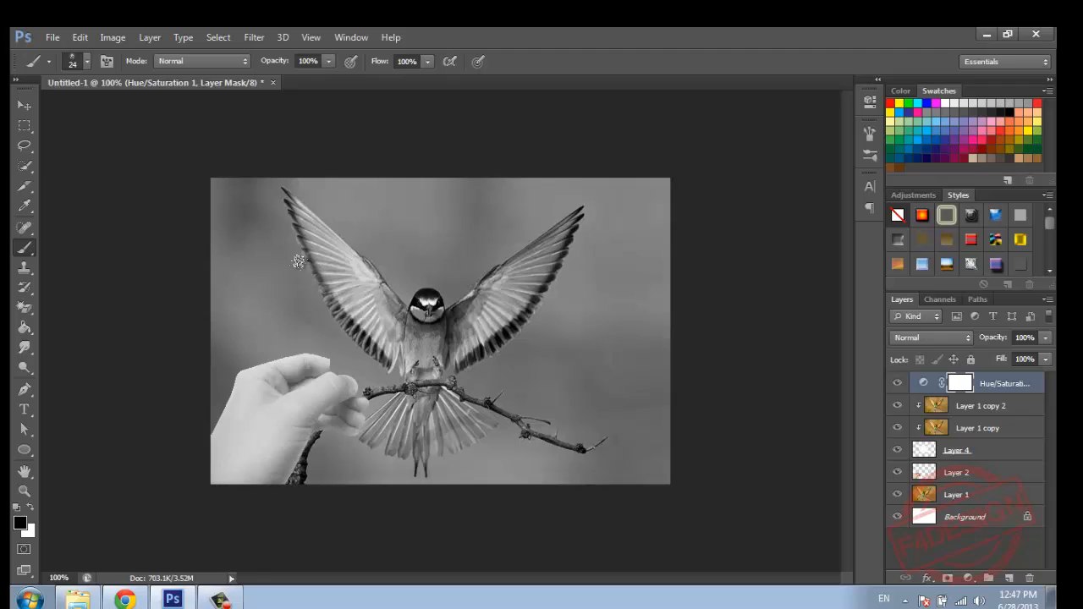
left_click(991, 387, "alt")
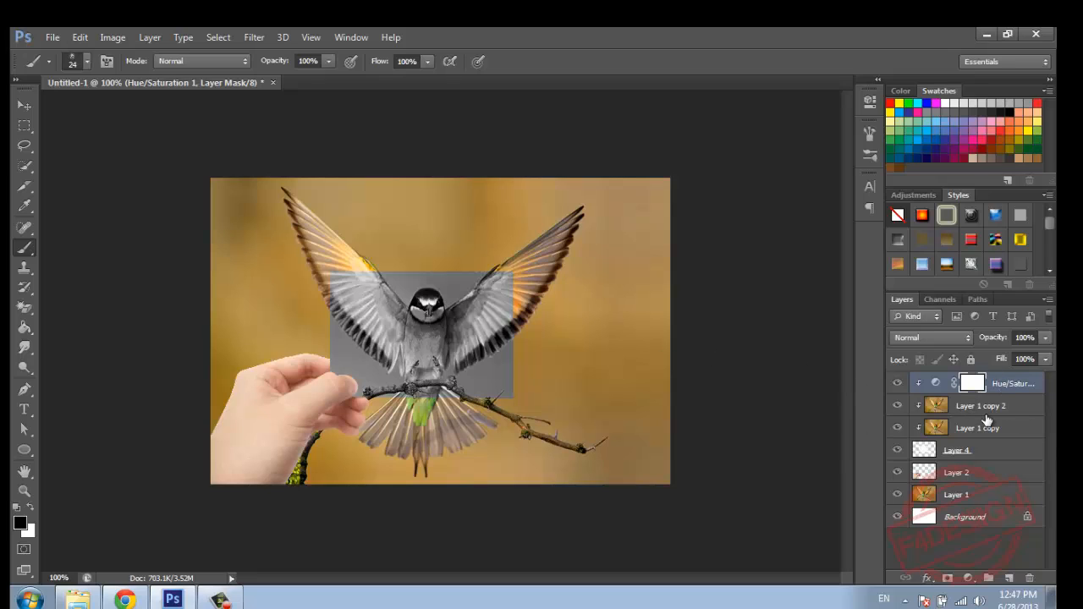
left_click(944, 410)
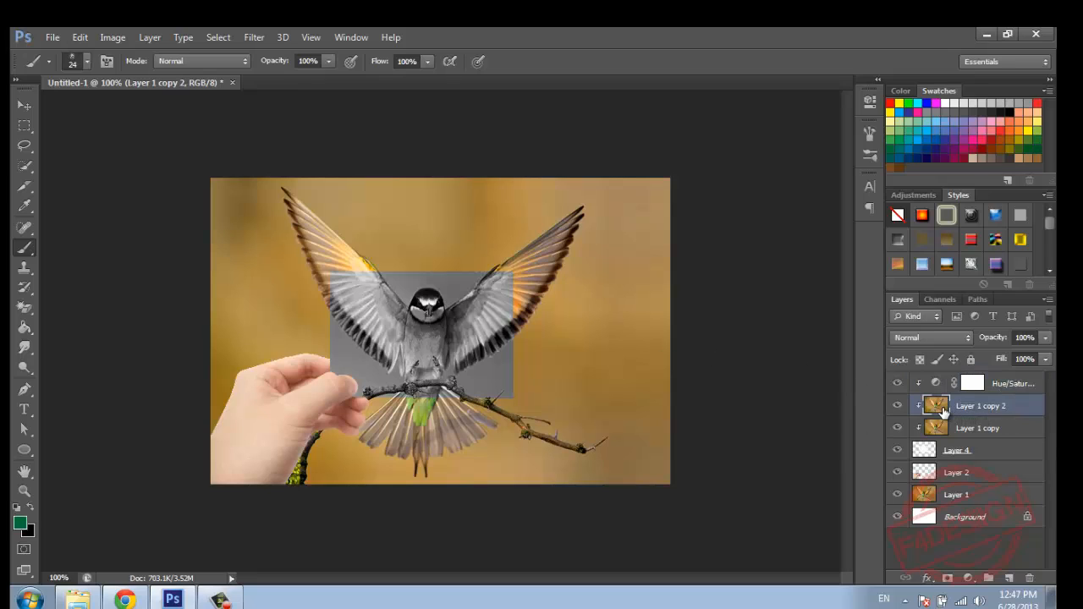
left_click(964, 432)
left_click(990, 409)
left_click(969, 431)
left_click(969, 409)
left_click(967, 433)
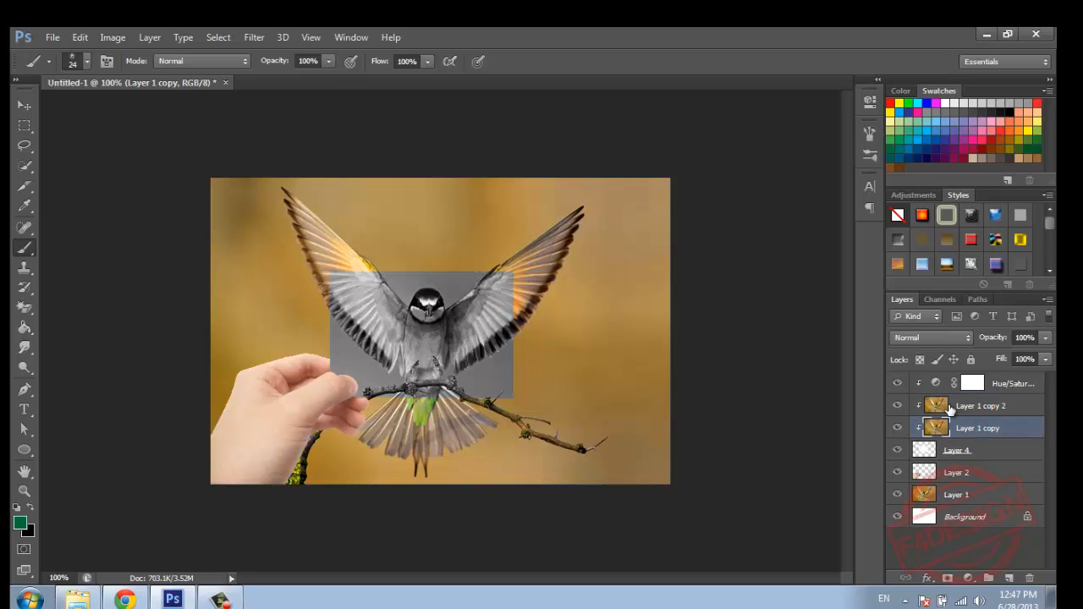
Set the blend mode of Layer 1 copy 2 to Color Dodge and invert the layer's colours
left_click(956, 409)
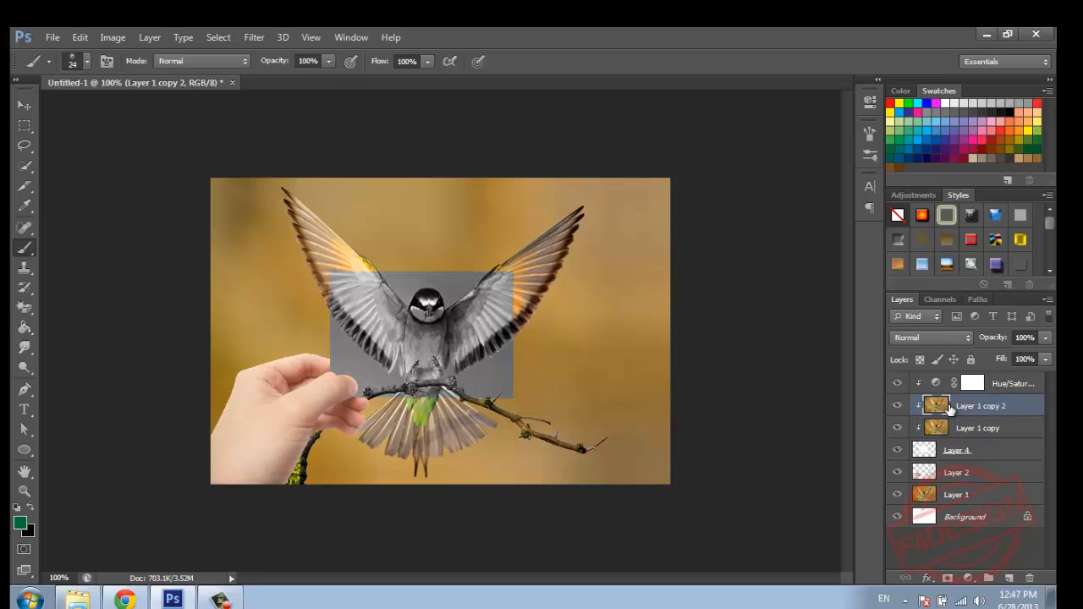
left_click(932, 339)
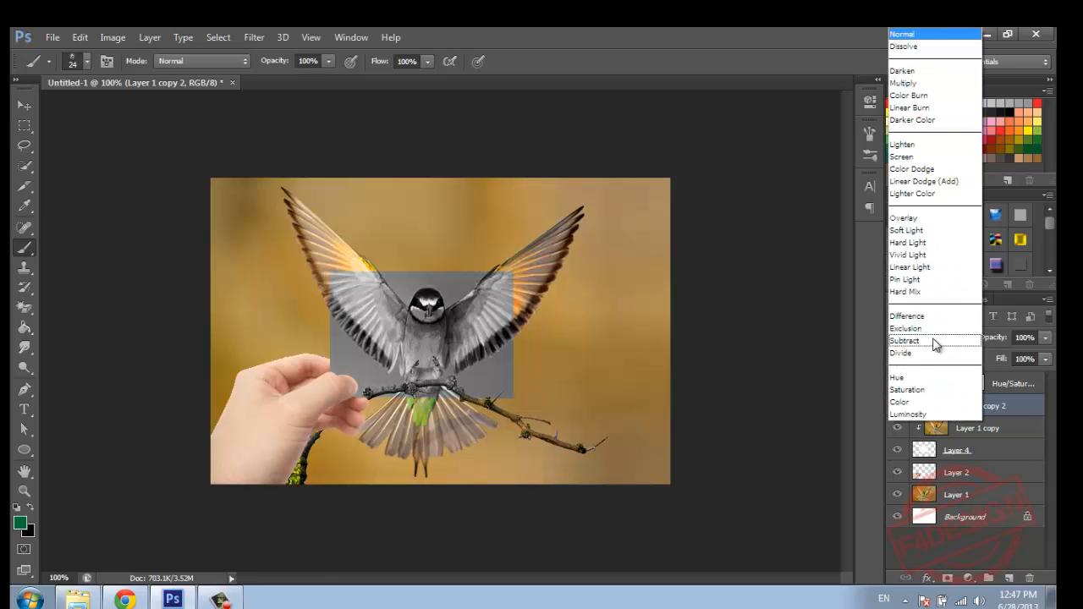
left_click(939, 168)
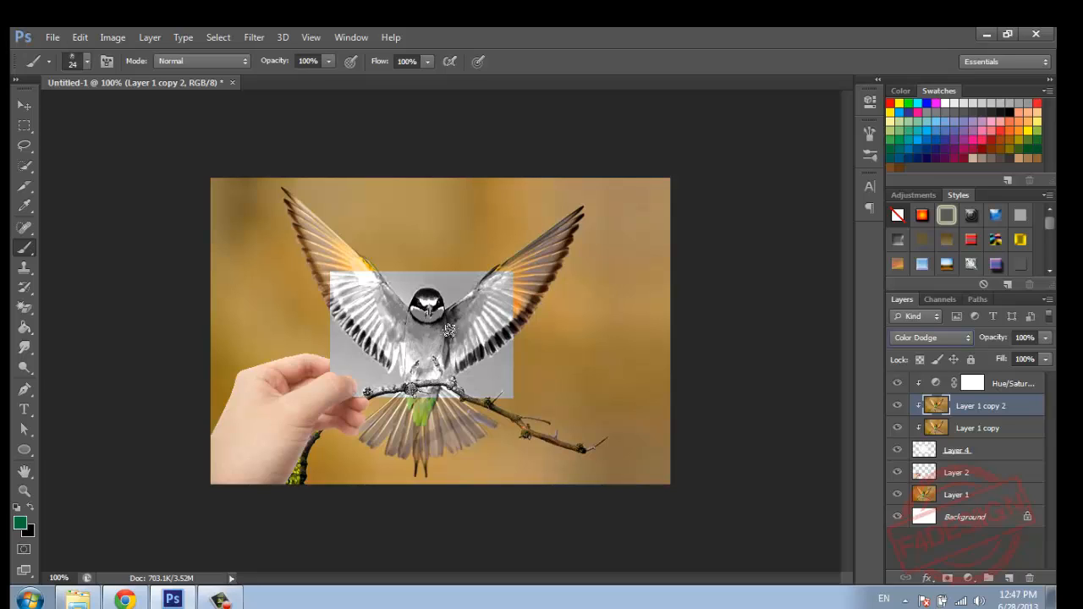
key("ctrl+i")
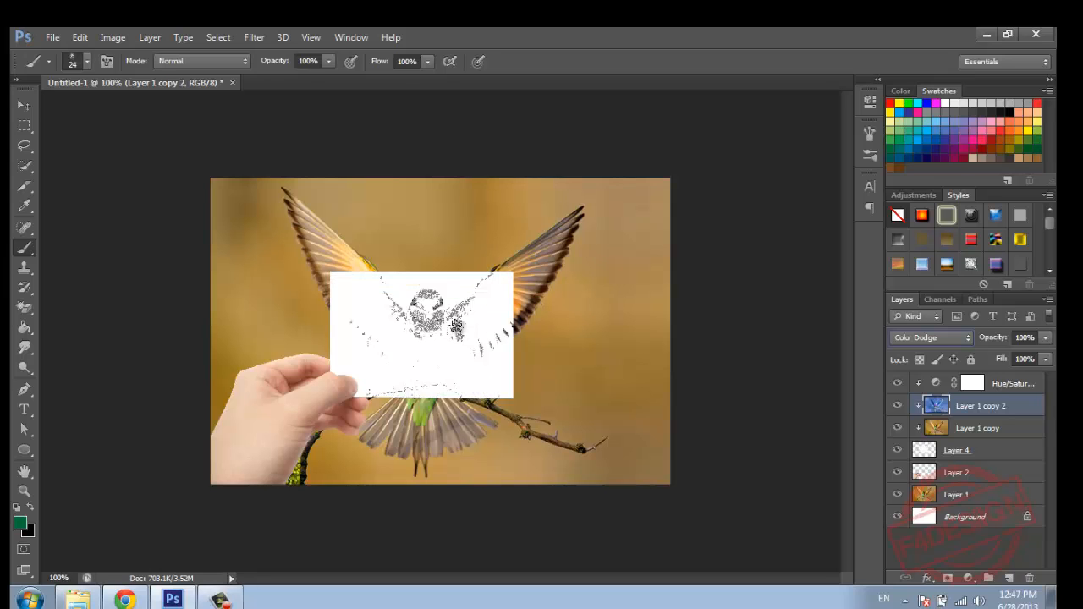
Apply a Gaussian Blur to Layer 1 copy 2, adjusting the radius until the card shows a pencil-sketch bird
right_click(451, 330)
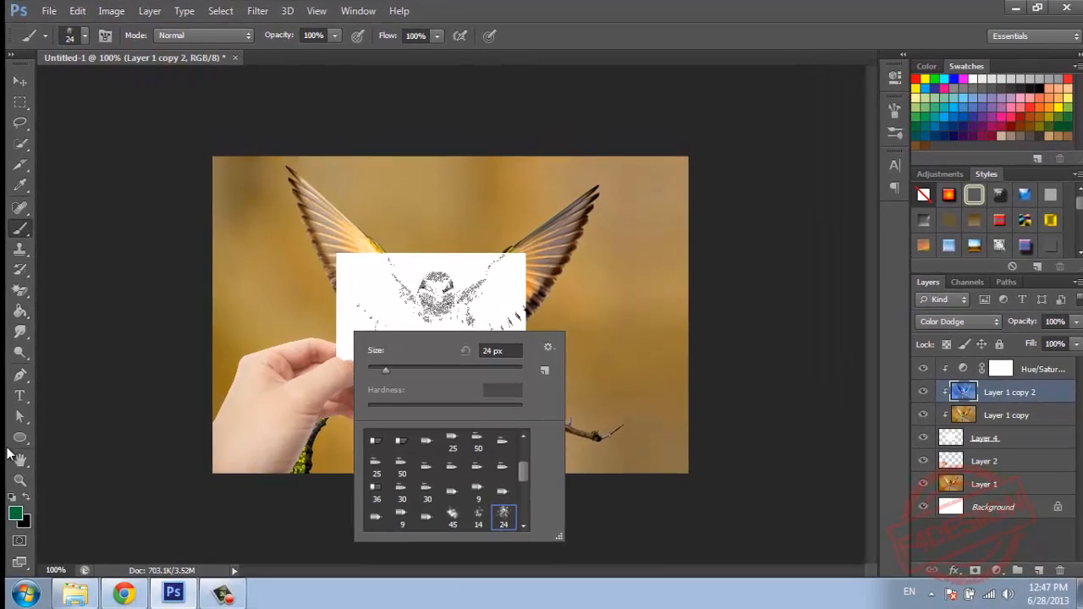
left_click(20, 481)
key("ctrl+plus")
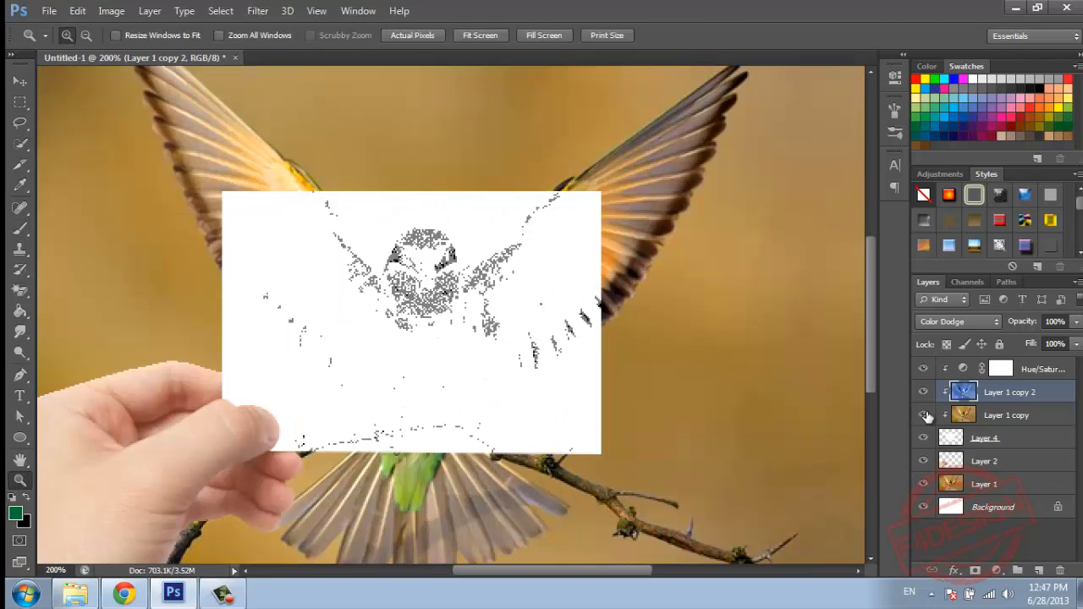
left_click(258, 11)
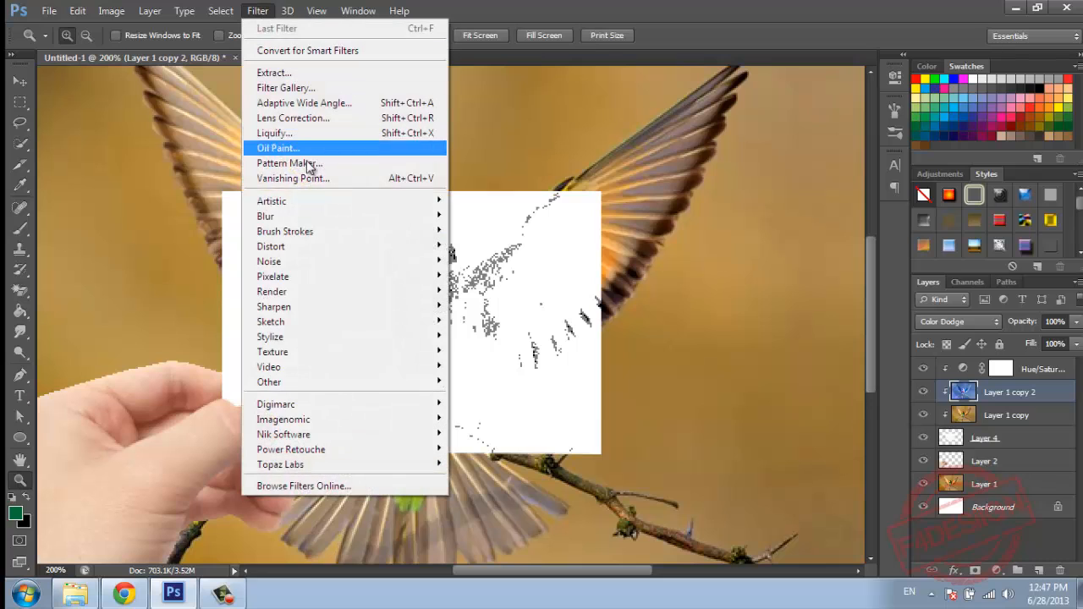
mouse_move(280, 215)
left_click(491, 328)
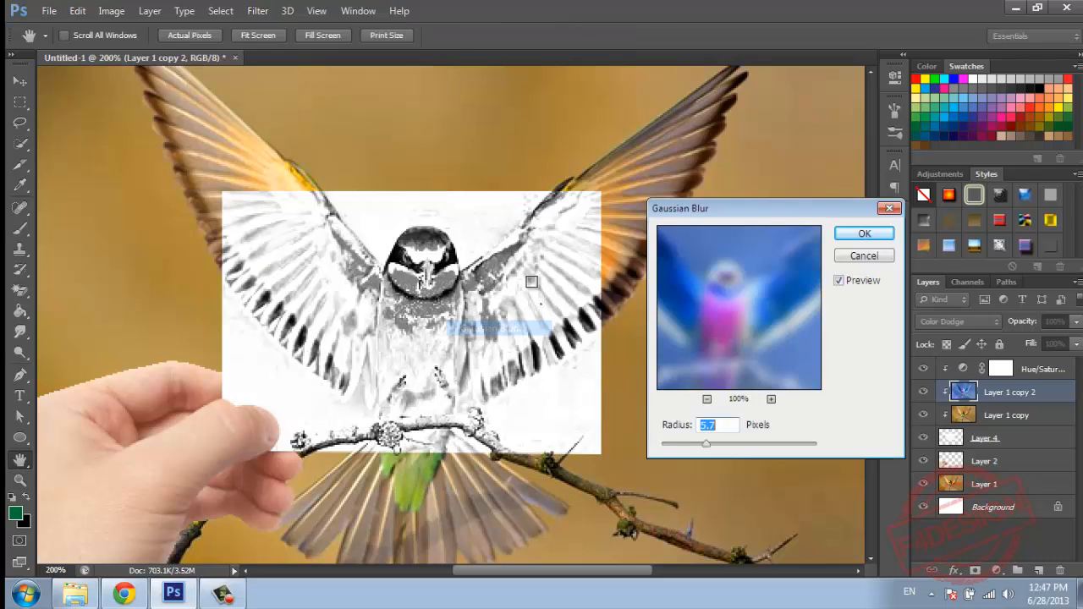
mouse_move(707, 445)
left_mouse_down()
mouse_move(661, 446)
mouse_move(712, 447)
left_mouse_up()
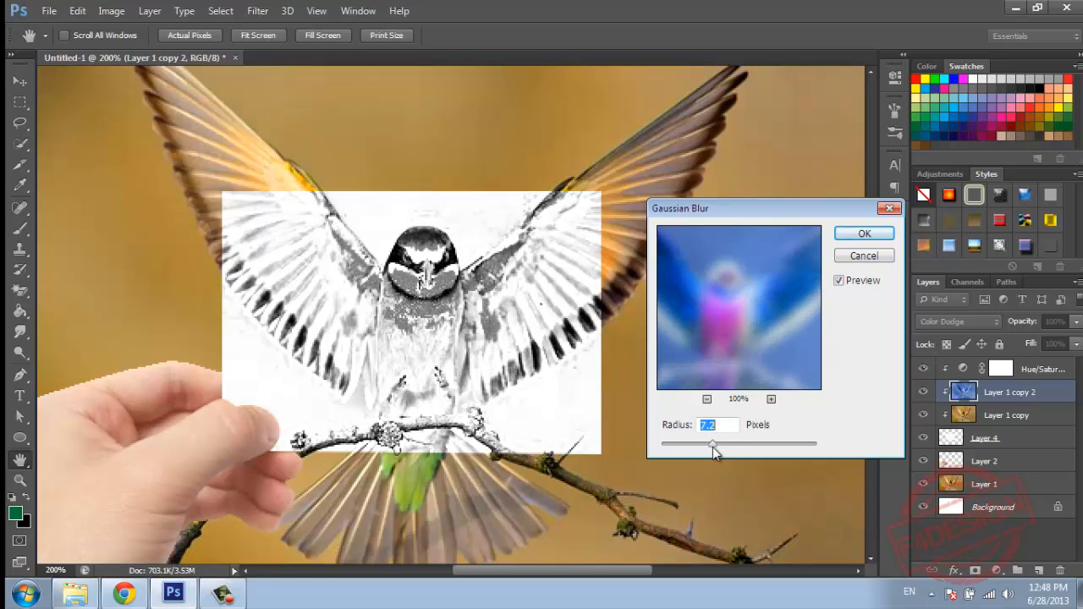
left_click_drag(713, 451, 716, 449)
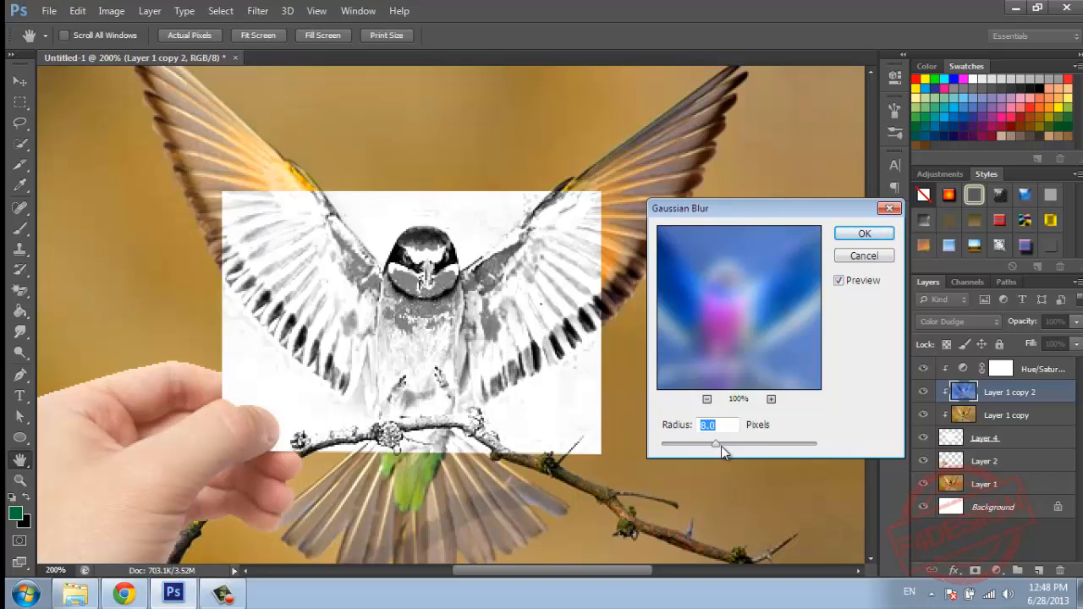
left_click_drag(721, 446, 714, 452)
left_click(881, 231)
double_click(22, 482)
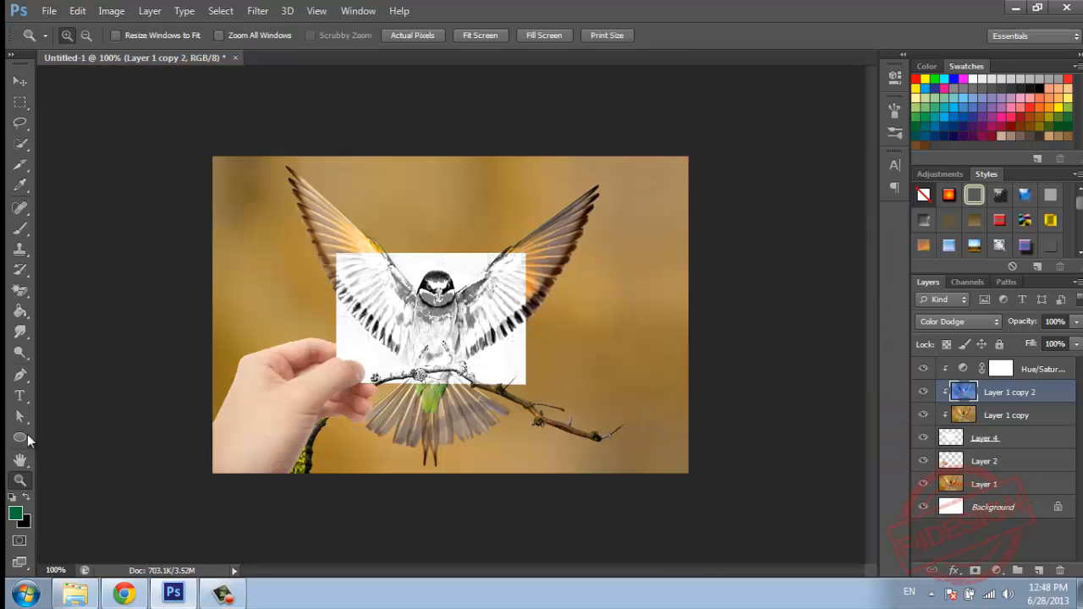
Activate the Brush tool and open the choice of new fill or adjustment layers above Layer 1 copy 2
left_click(22, 226)
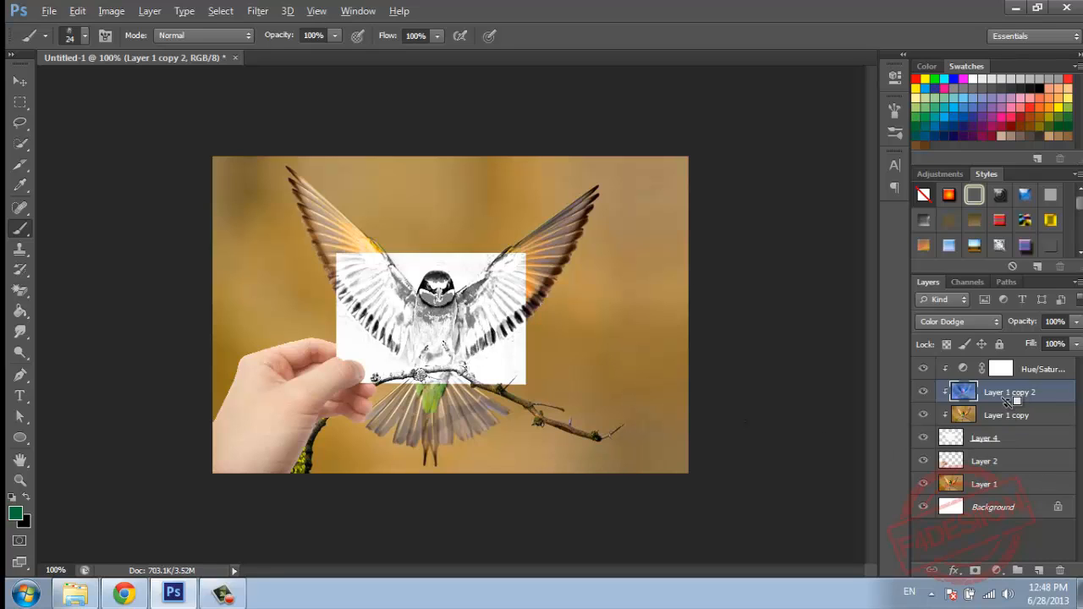
left_click(997, 571)
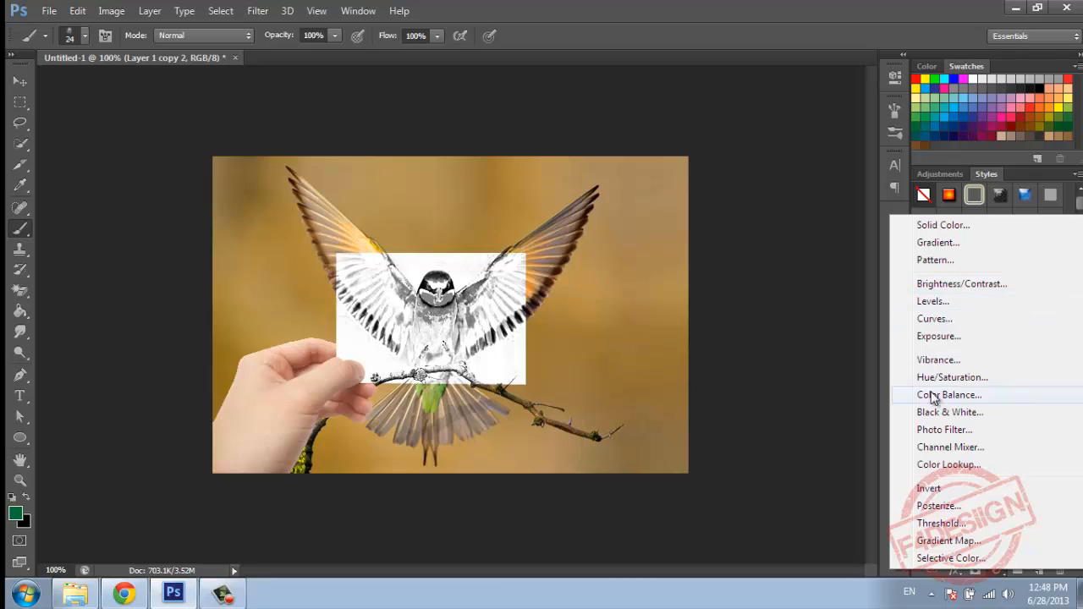